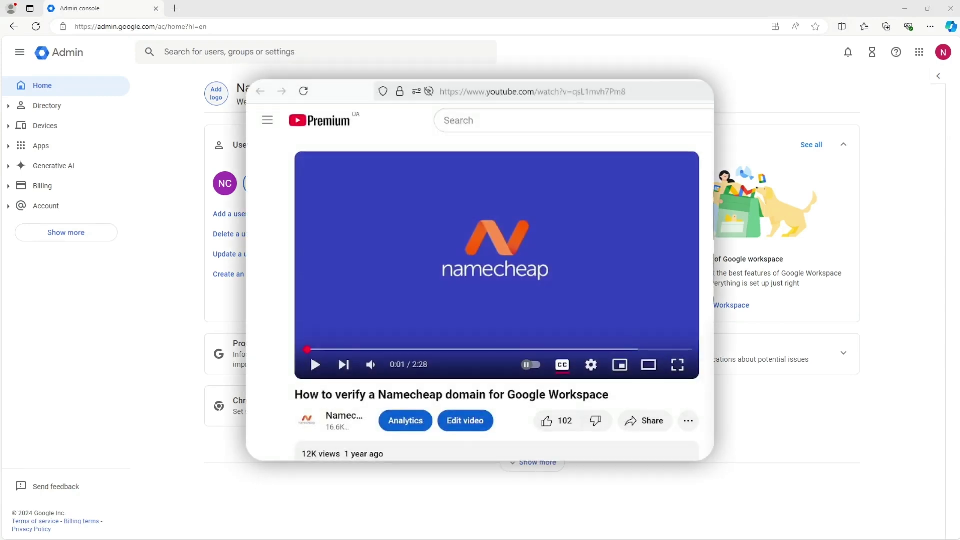
Go to Apps > Google Workspace > Gmail > Authenticate email to see yourexample.club's DKIM record
{"action": "left_click", "coordinate": [512, 242]}
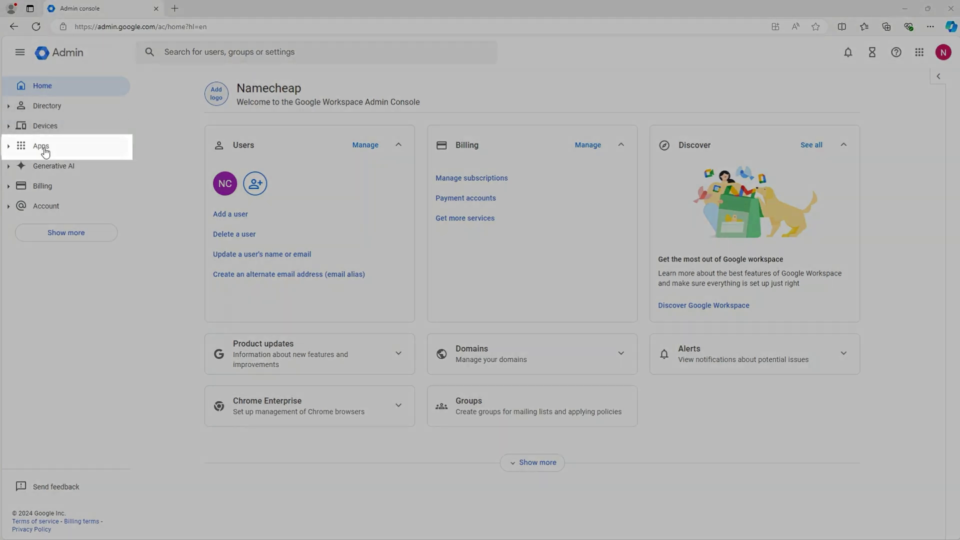
{"action": "left_click", "coordinate": [44, 148]}
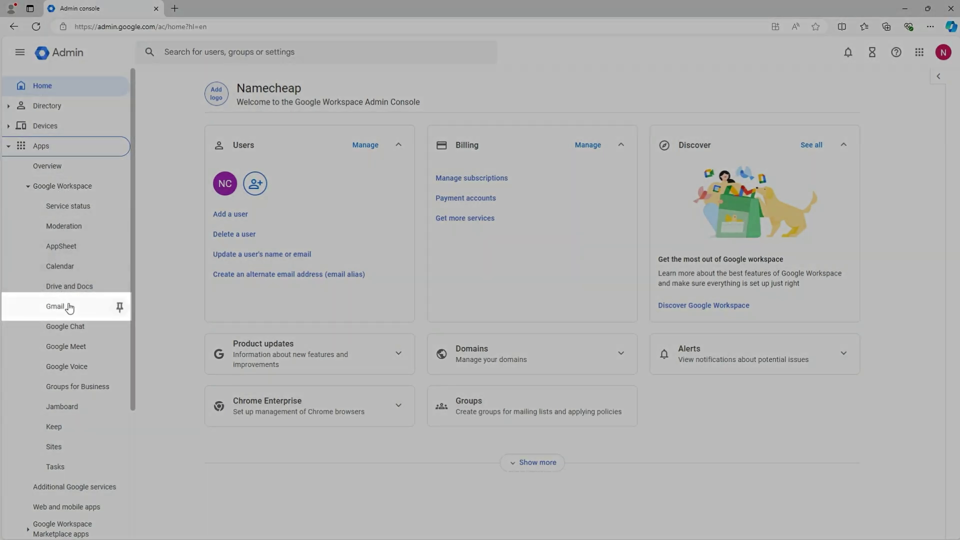
{"action": "left_click", "coordinate": [69, 308]}
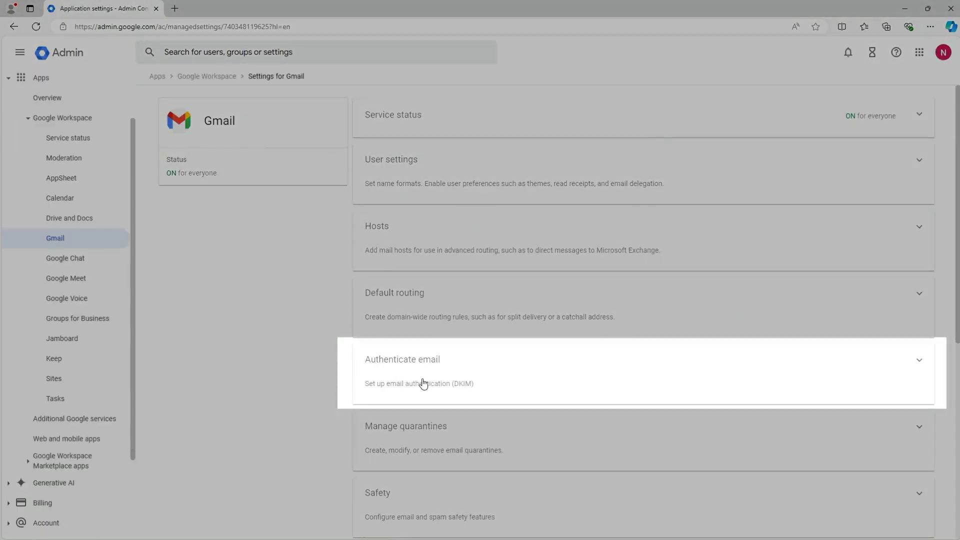
{"action": "left_click", "coordinate": [423, 384]}
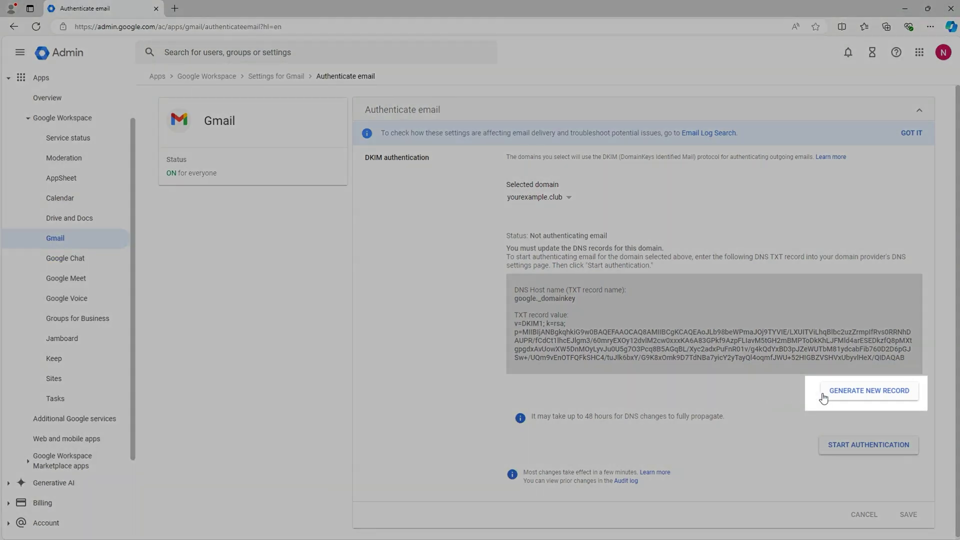
Generate a new 2048-bit DKIM key with the 'google' prefix and select its TXT value
{"action": "left_click", "coordinate": [842, 396]}
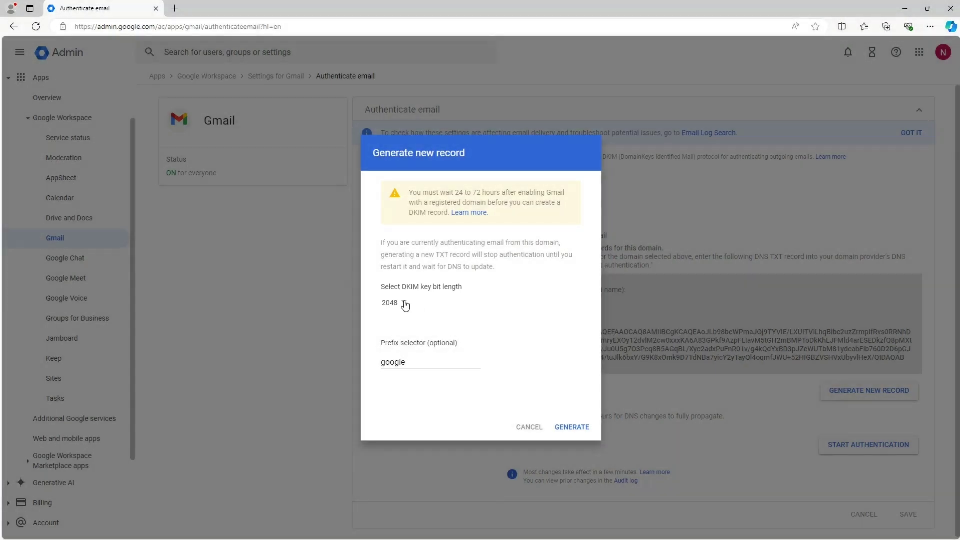
{"action": "left_click", "coordinate": [410, 304]}
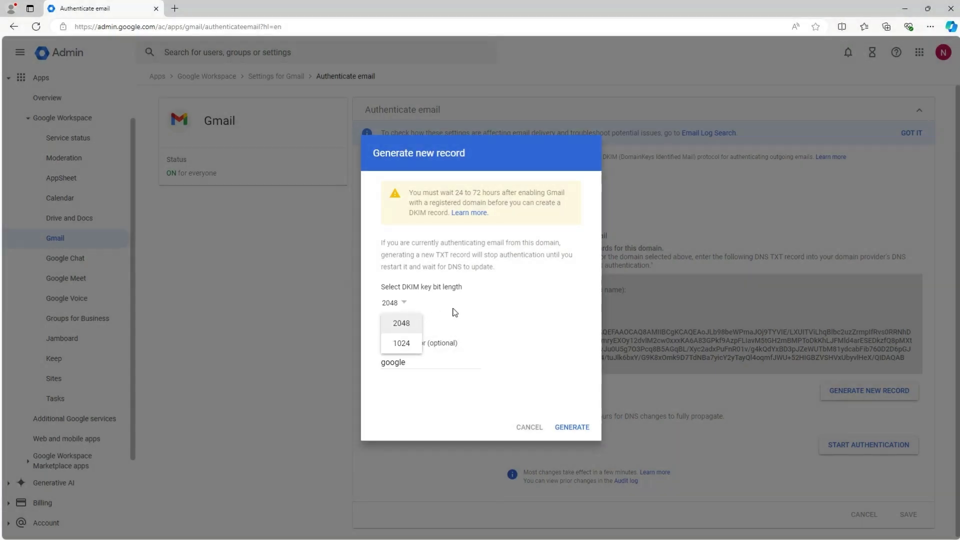
{"action": "left_click", "coordinate": [455, 312]}
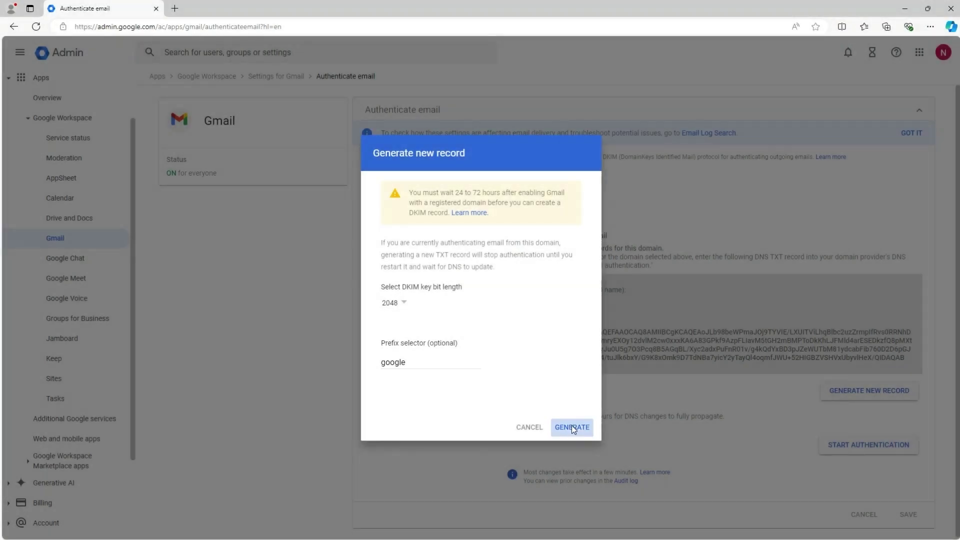
{"action": "left_click", "coordinate": [572, 427]}
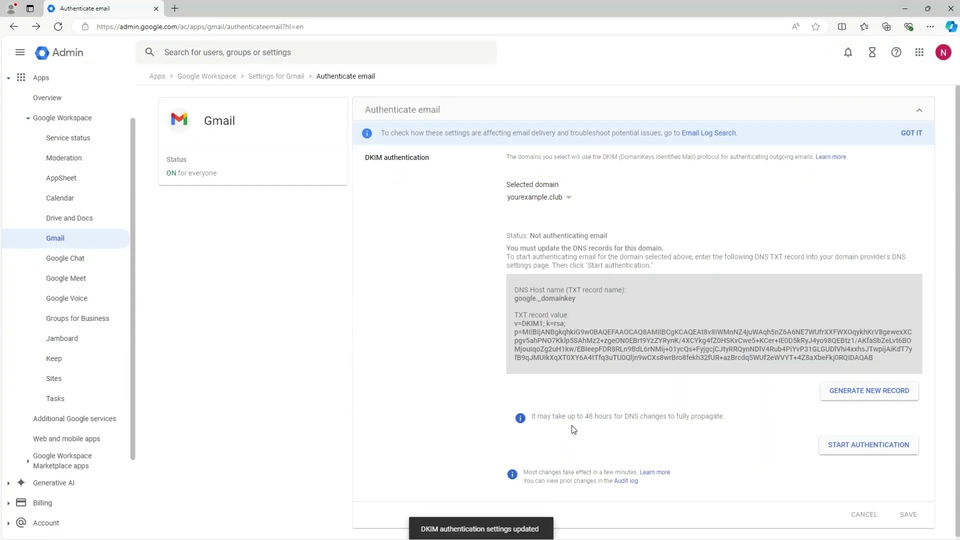
{"action": "triple_click", "coordinate": [569, 344]}
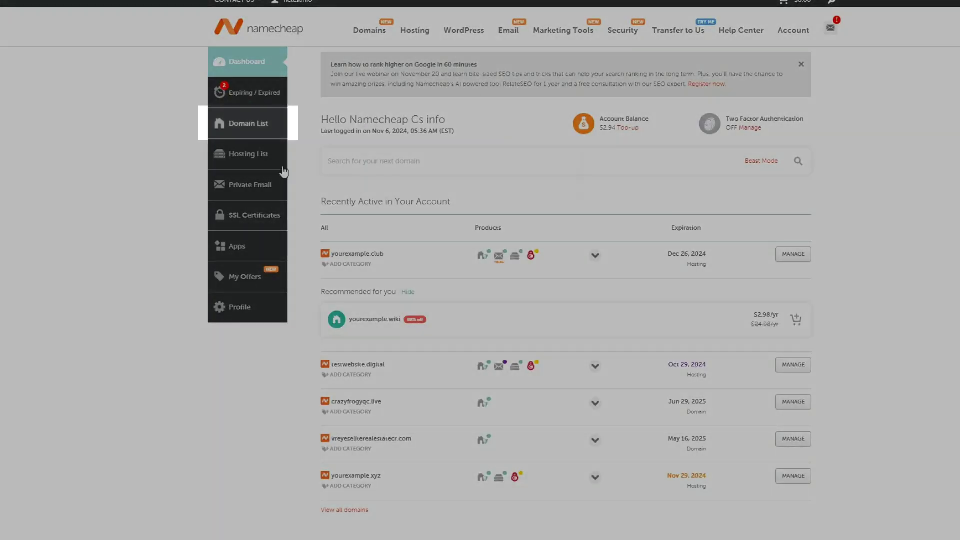
From Domain List, manage yourexample.club and show its Advanced DNS host records
{"action": "left_click", "coordinate": [264, 131]}
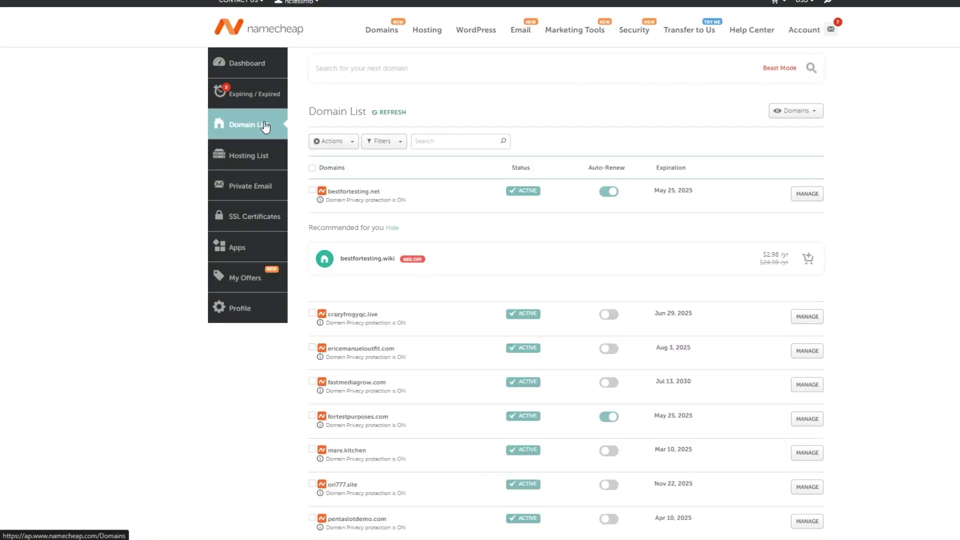
{"action": "scroll", "coordinate": [626, 253], "scroll_direction": "down", "scroll_amount": 10}
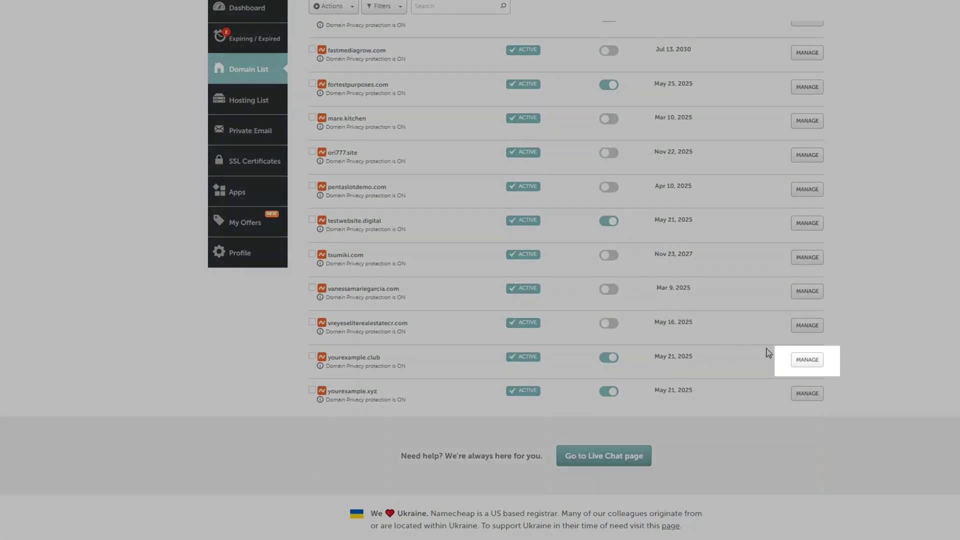
{"action": "left_click", "coordinate": [807, 360]}
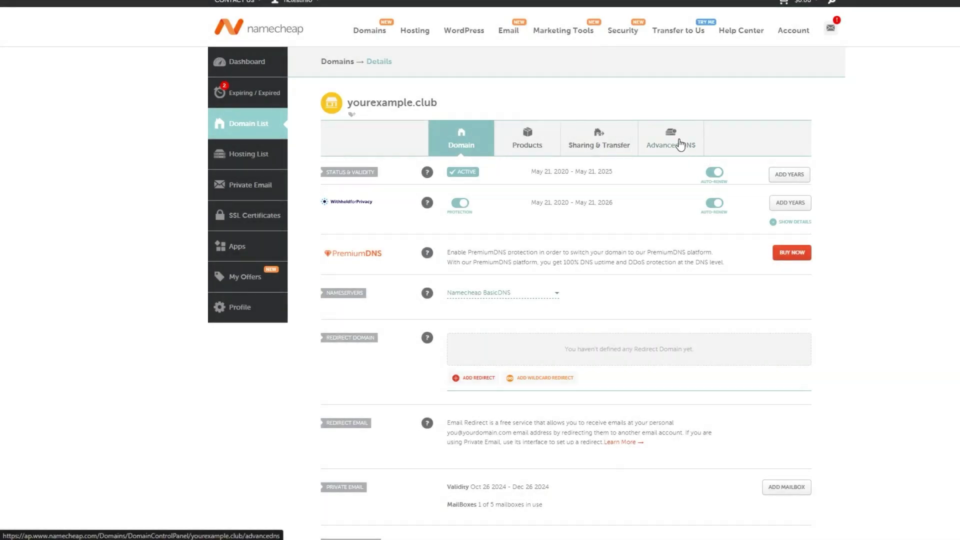
{"action": "left_click", "coordinate": [681, 144]}
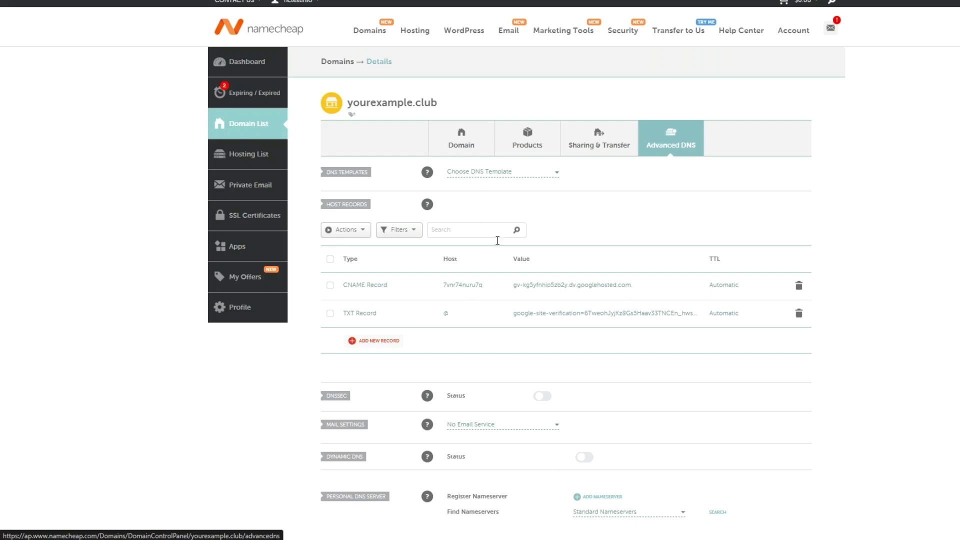
{"action": "scroll", "coordinate": [785, 137], "scroll_direction": "down", "scroll_amount": 4}
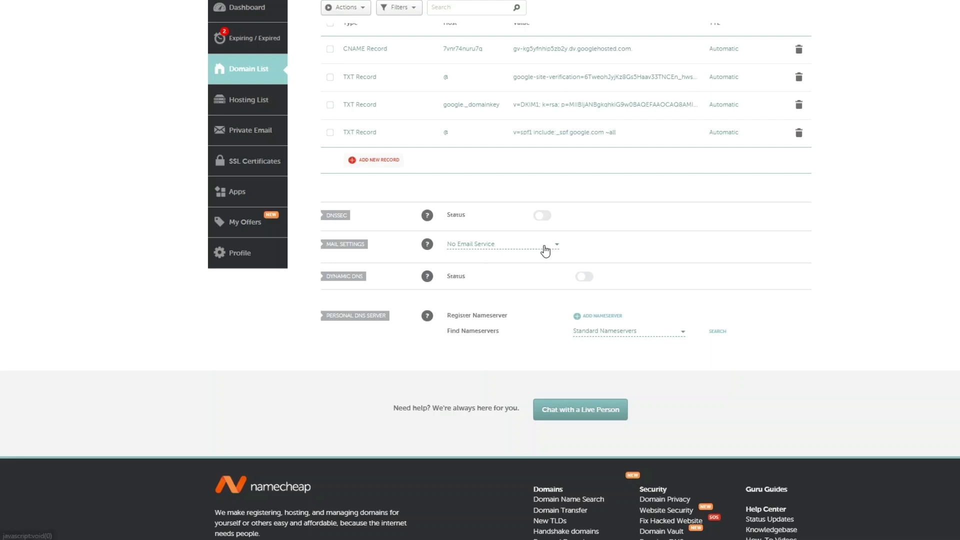
Switch mail to Custom MX with host @, server SMTP.GOOGLE.COM, priority 1, and save
{"action": "left_click", "coordinate": [549, 248]}
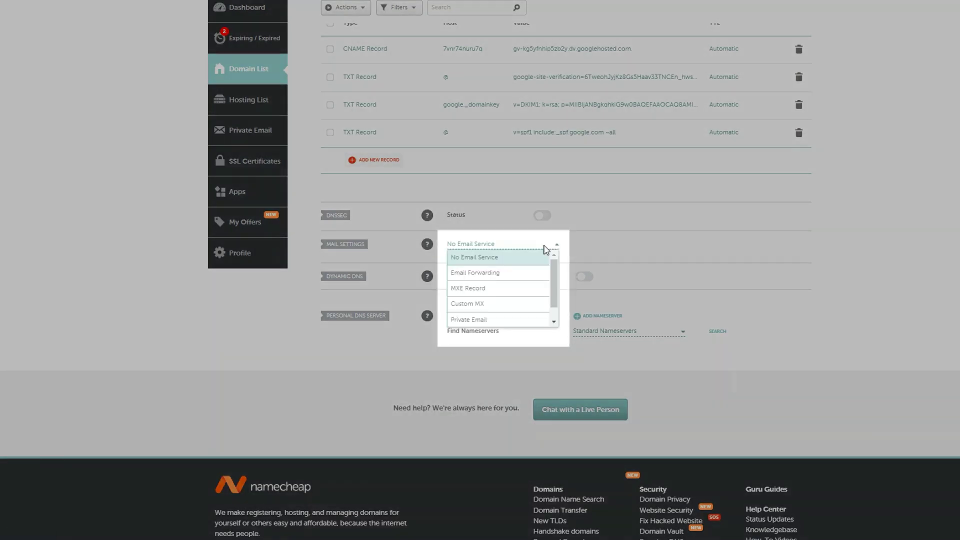
{"action": "left_click", "coordinate": [509, 304]}
{"action": "left_click", "coordinate": [483, 326]}
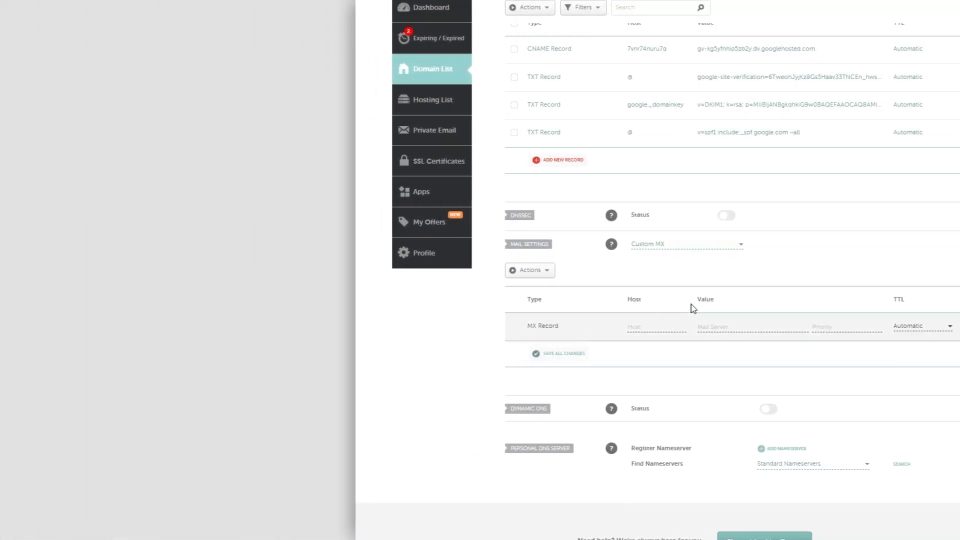
{"action": "type", "text": "@"}
{"action": "left_click", "coordinate": [720, 327]}
{"action": "type", "text": "SMTP.GOOGLE.COM"}
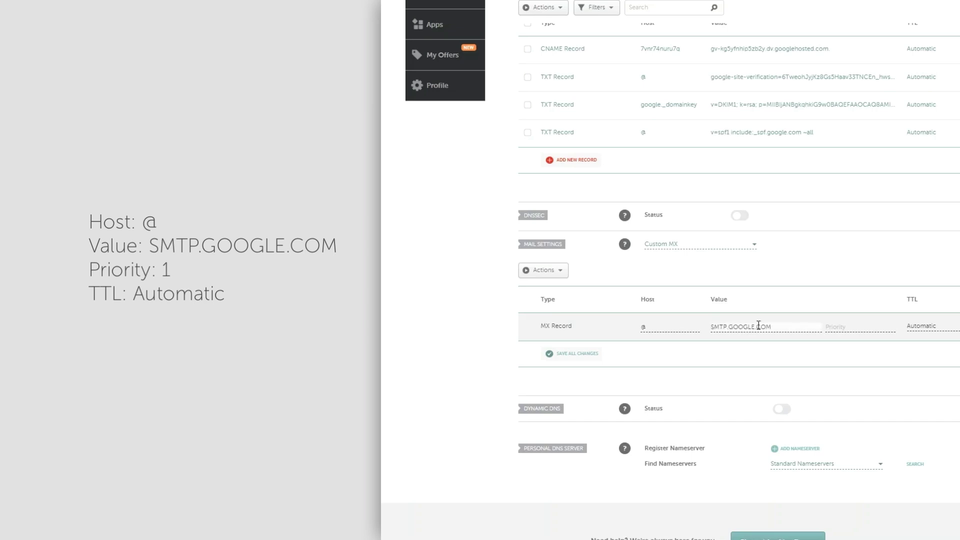
{"action": "left_click", "coordinate": [842, 327]}
{"action": "type", "text": "1"}
{"action": "key", "text": "Return"}
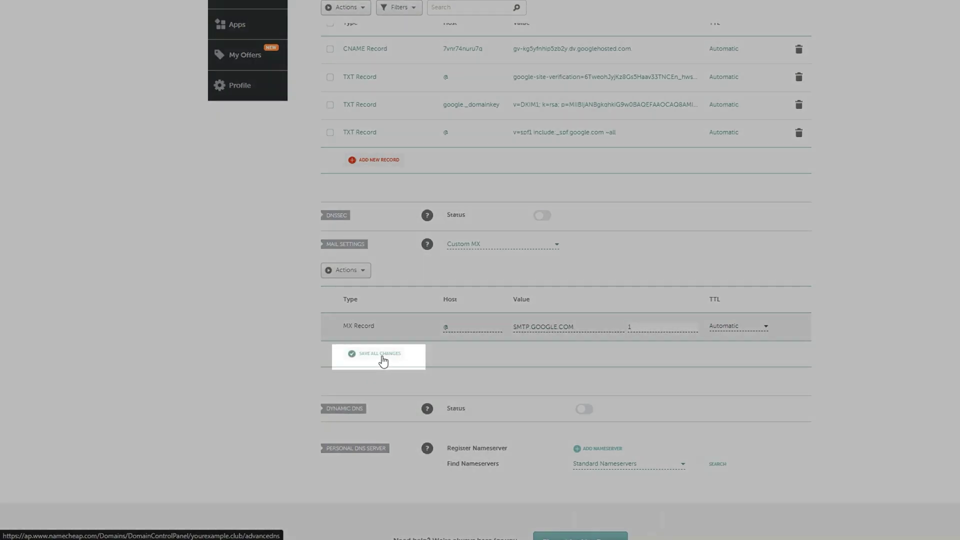
{"action": "left_click", "coordinate": [383, 356]}
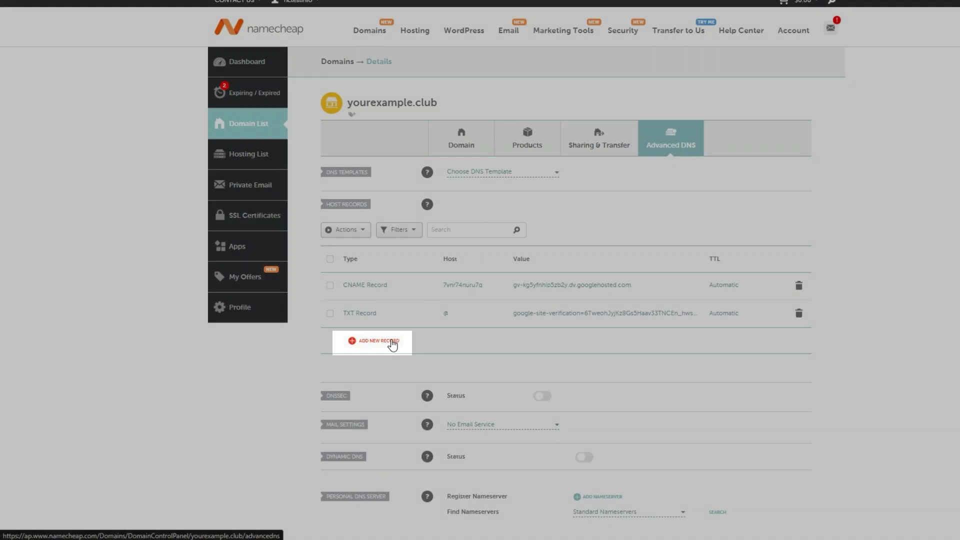
Add a TXT record with host google._domainkey holding the pasted DKIM key, and save it
{"action": "left_click", "coordinate": [393, 343]}
{"action": "scroll", "coordinate": [393, 343], "scroll_direction": "down", "scroll_amount": 5}
{"action": "left_click", "coordinate": [386, 131]}
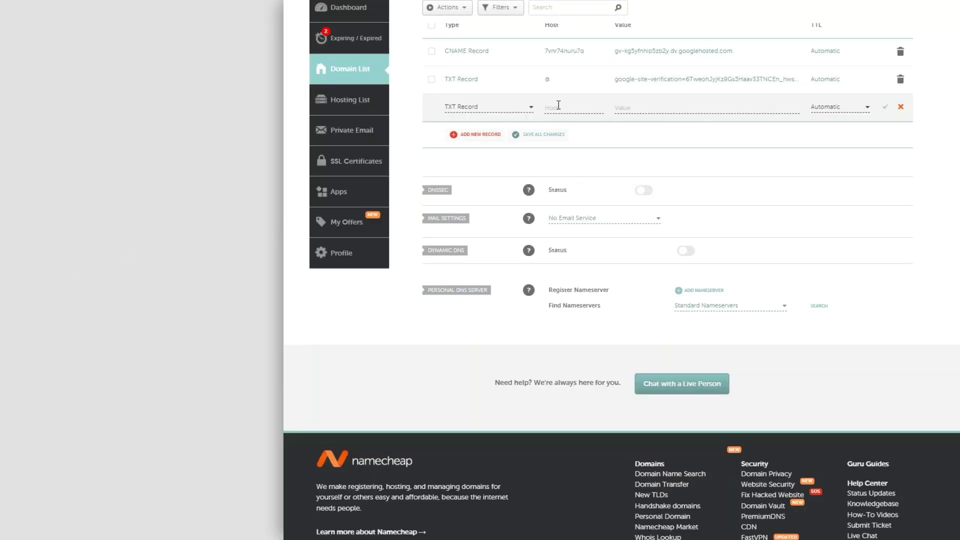
{"action": "left_click", "coordinate": [559, 107]}
{"action": "type", "text": "google._domainkey"}
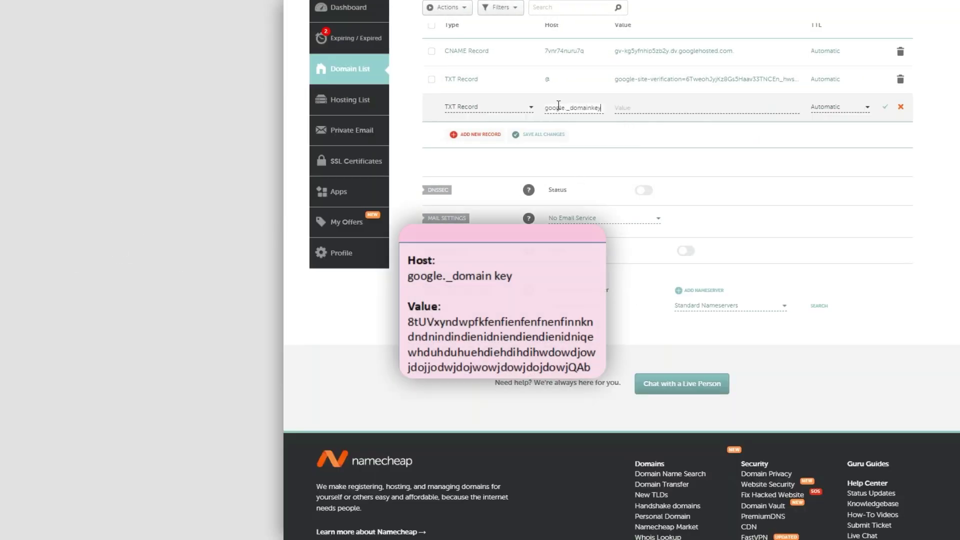
{"action": "left_click", "coordinate": [683, 107]}
{"action": "key", "text": "ctrl+v"}
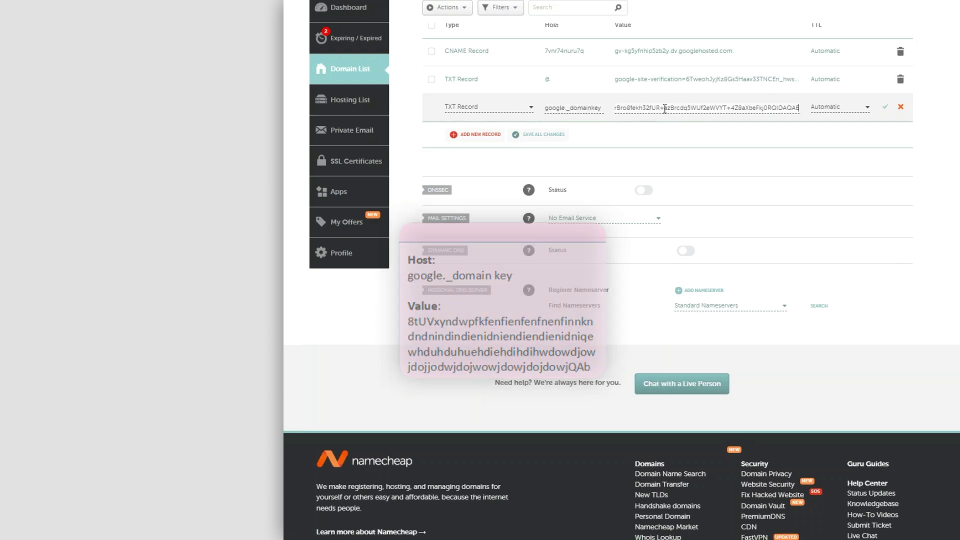
{"action": "left_click", "coordinate": [884, 109]}
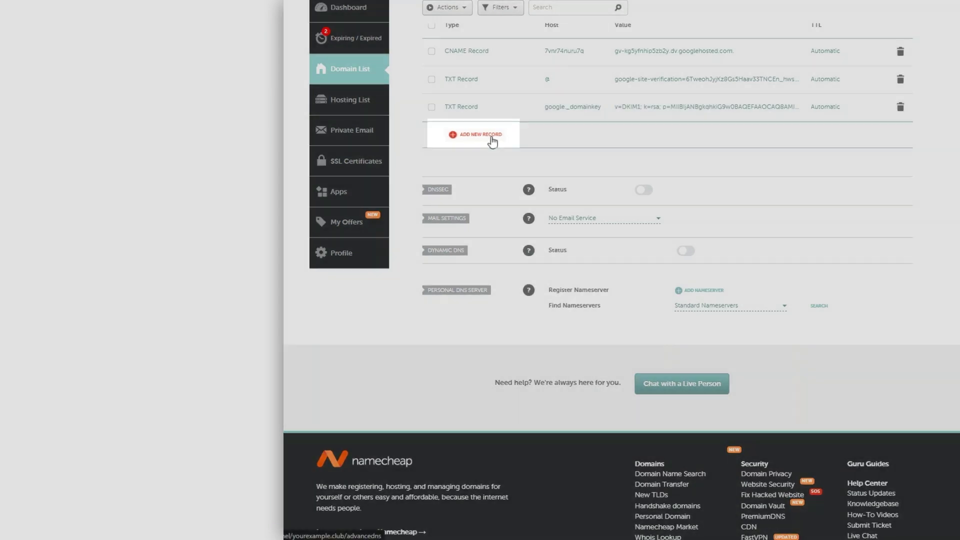
Add a TXT record on host @ with value v=spf1 include:_spf.google.com ~all, and save it
{"action": "left_click", "coordinate": [493, 143]}
{"action": "scroll", "coordinate": [490, 175], "scroll_direction": "down", "scroll_amount": 1}
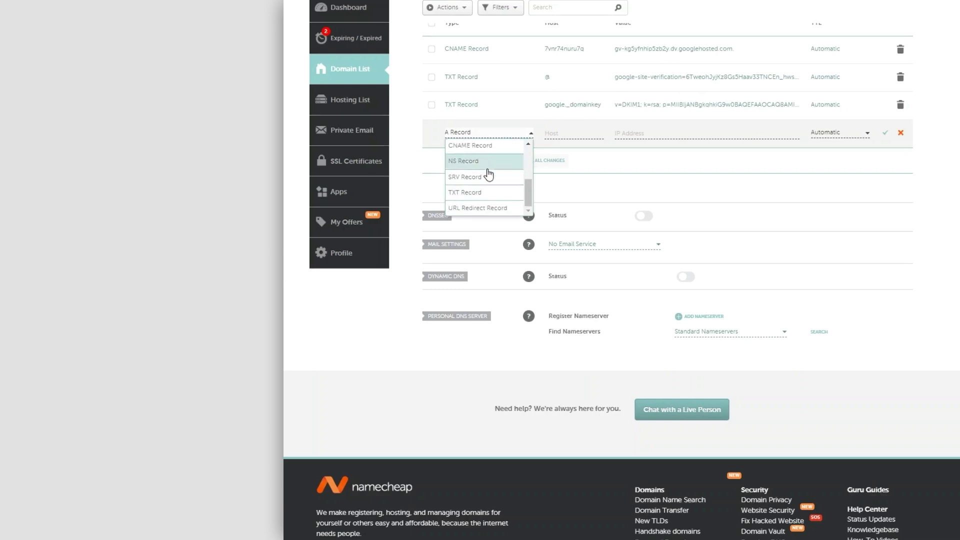
{"action": "left_click", "coordinate": [484, 192]}
{"action": "type", "text": "@"}
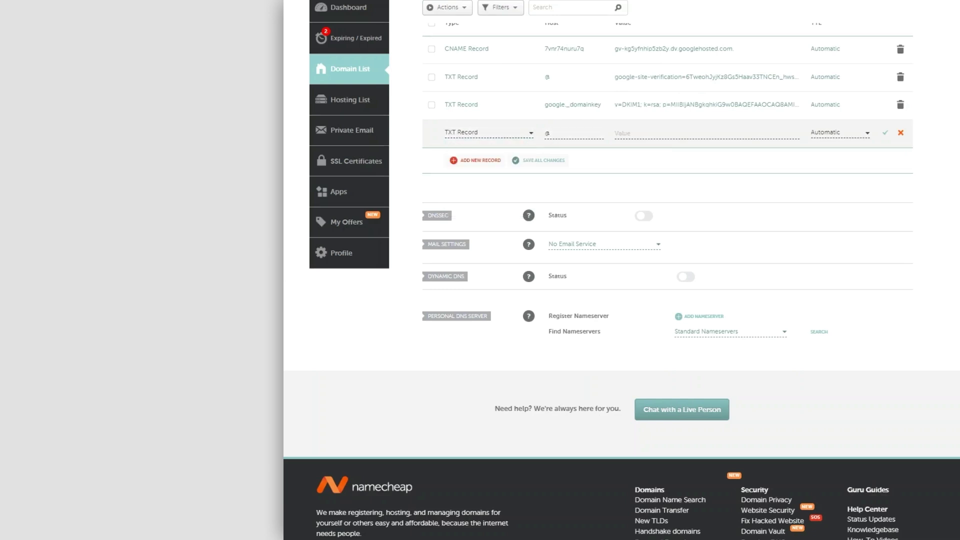
{"action": "left_click", "coordinate": [631, 133]}
{"action": "type", "text": "v=spf1 include:_spf.google.com ~all"}
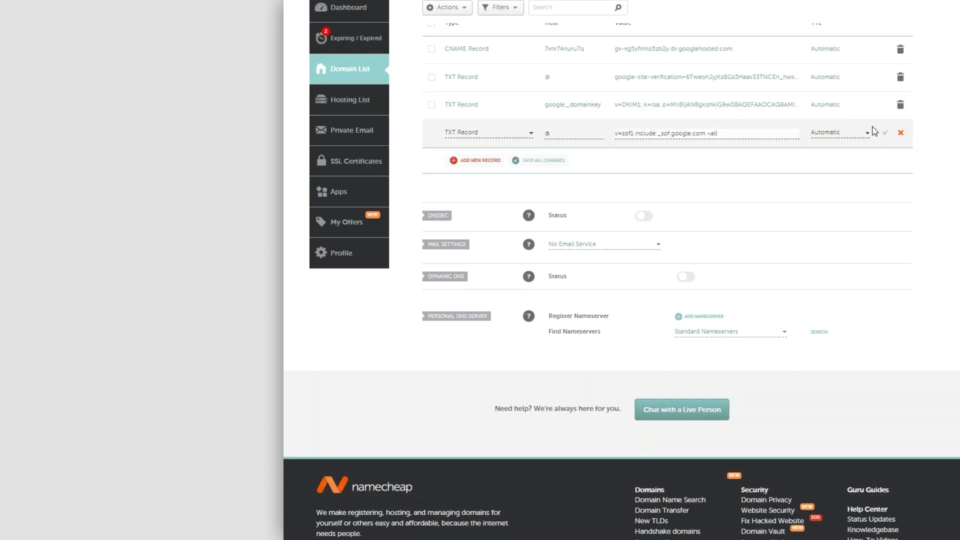
{"action": "left_click", "coordinate": [885, 133]}
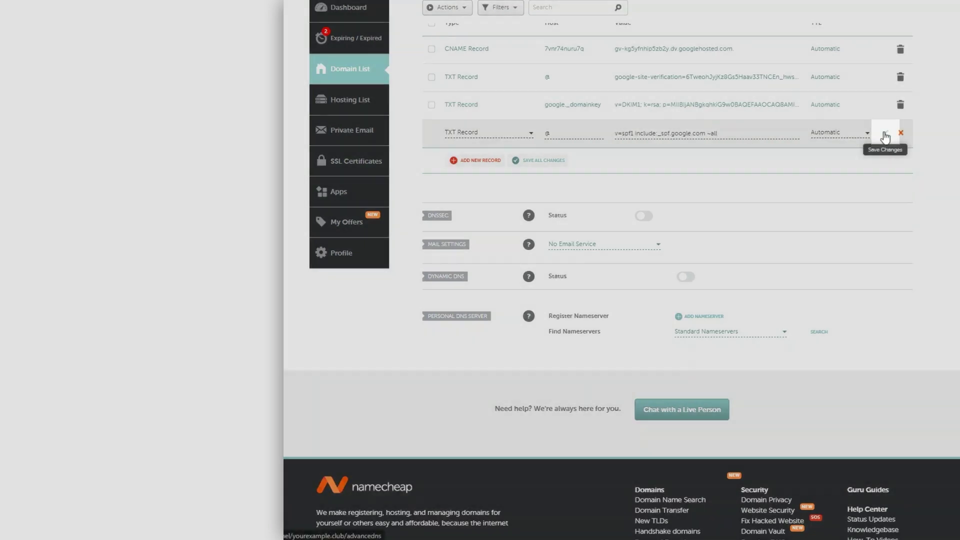
{"action": "left_click", "coordinate": [883, 134]}
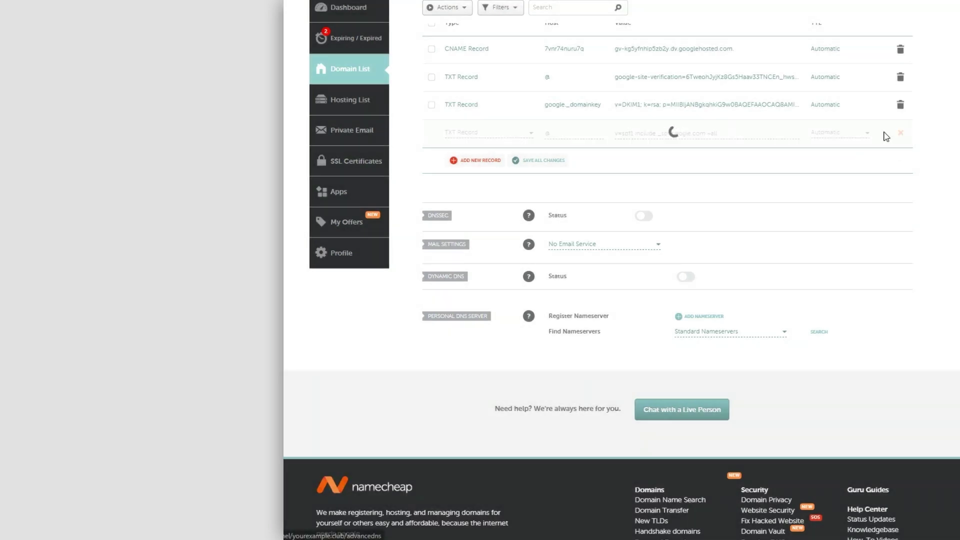